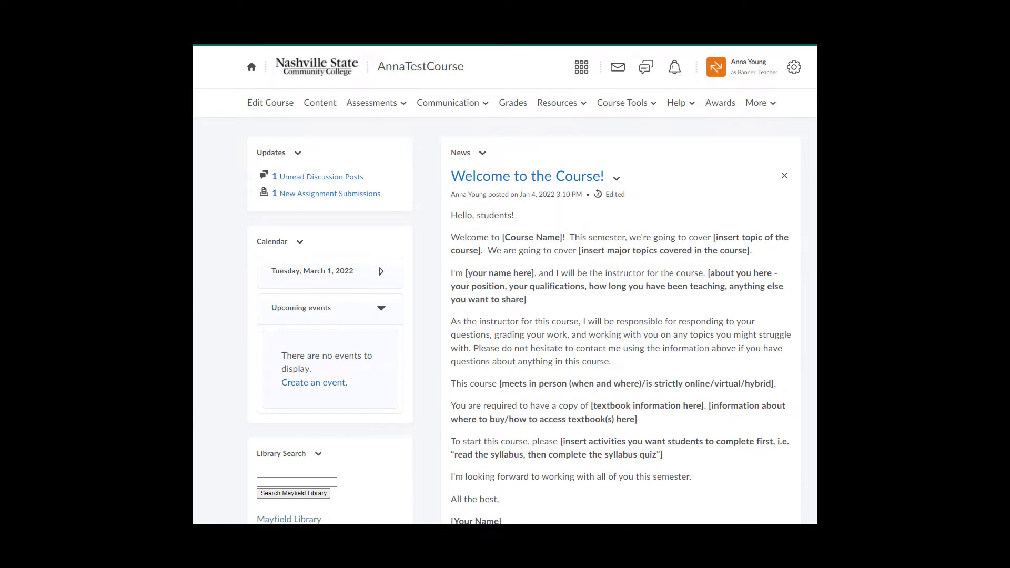
- Open the Course Awards tab in AnnaTestCourse's Awards tool
{"action": "left_click", "coordinate": [271, 103]}
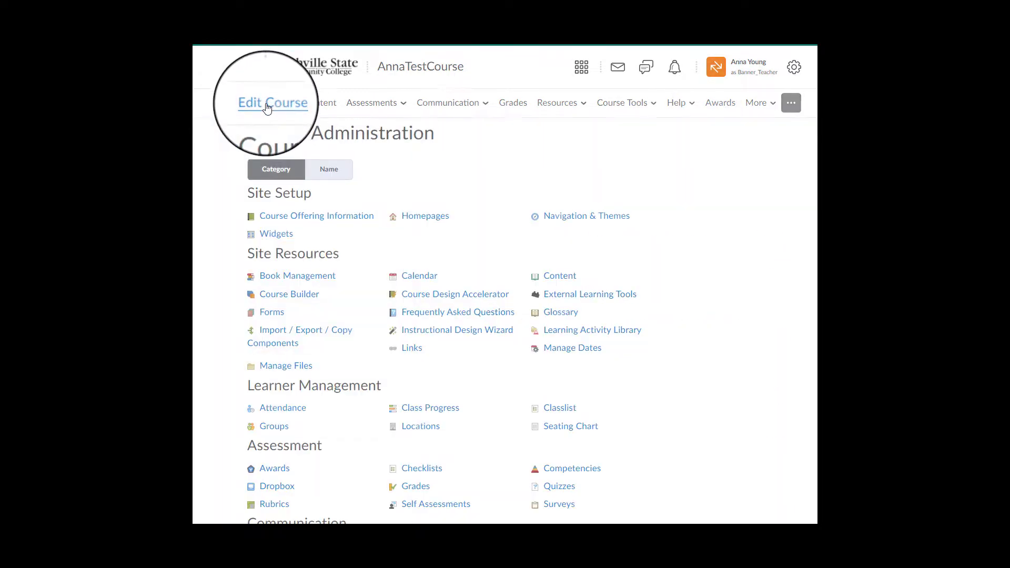
{"action": "left_click", "coordinate": [284, 471]}
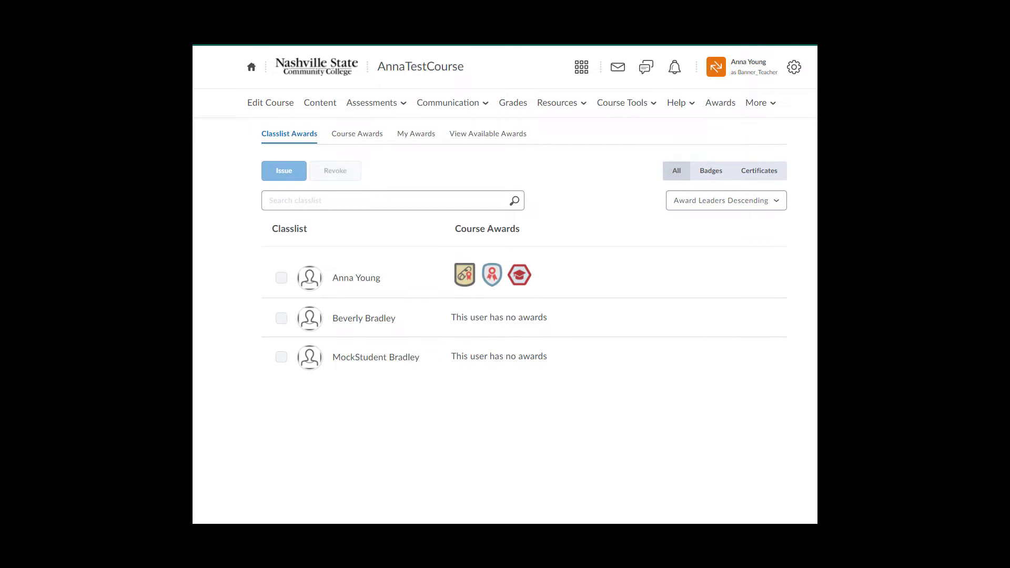
{"action": "left_click", "coordinate": [370, 136]}
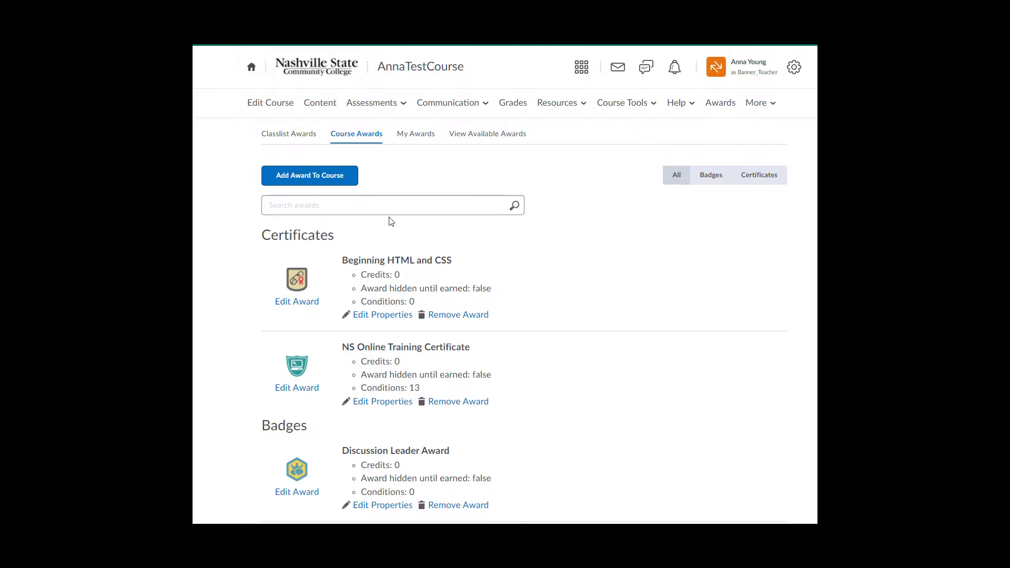
- Create the Excellent Presentation Award and set its award type to Certificate
{"action": "left_click", "coordinate": [324, 182]}
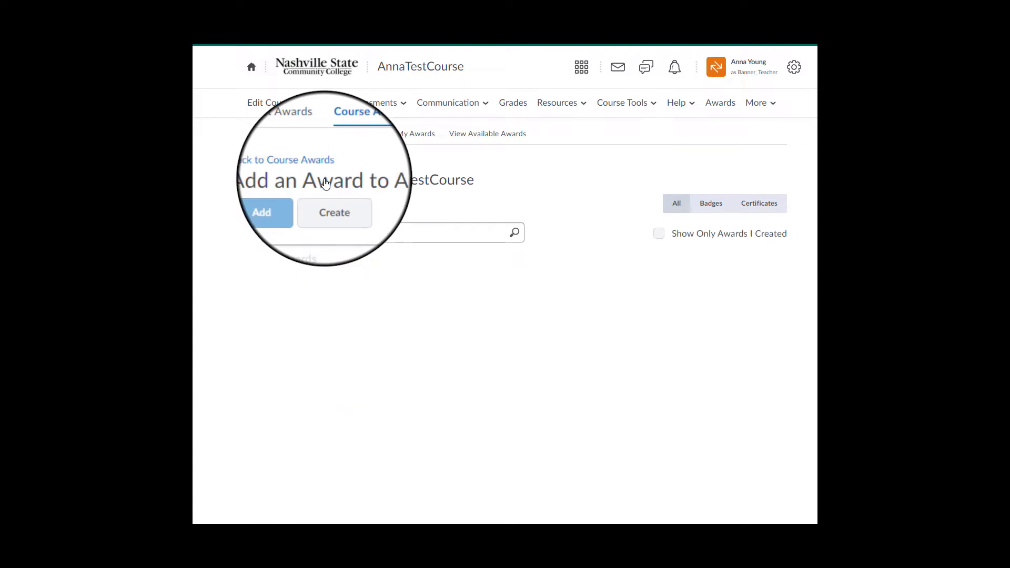
{"action": "left_click", "coordinate": [334, 211]}
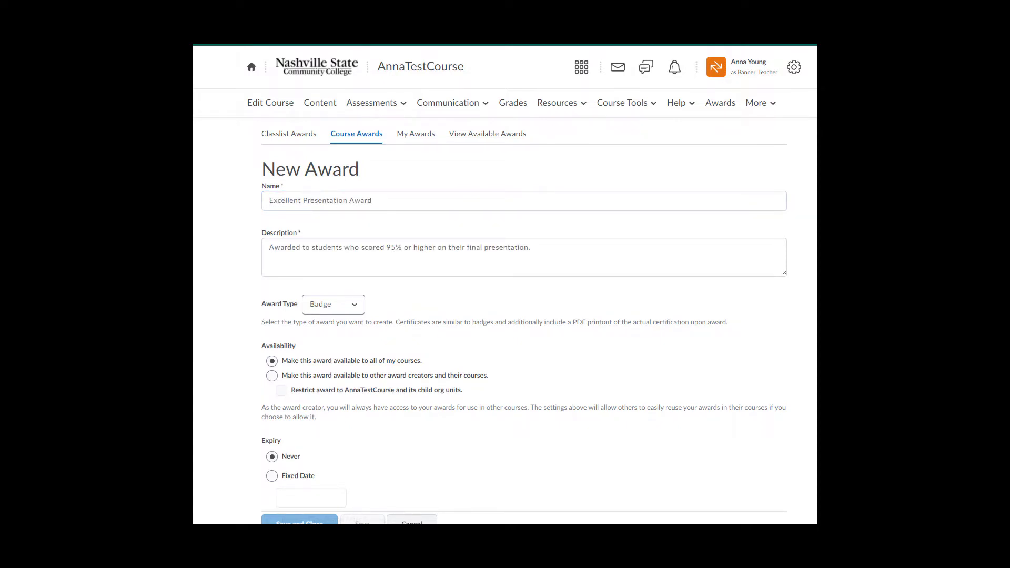
{"action": "left_click", "coordinate": [353, 307]}
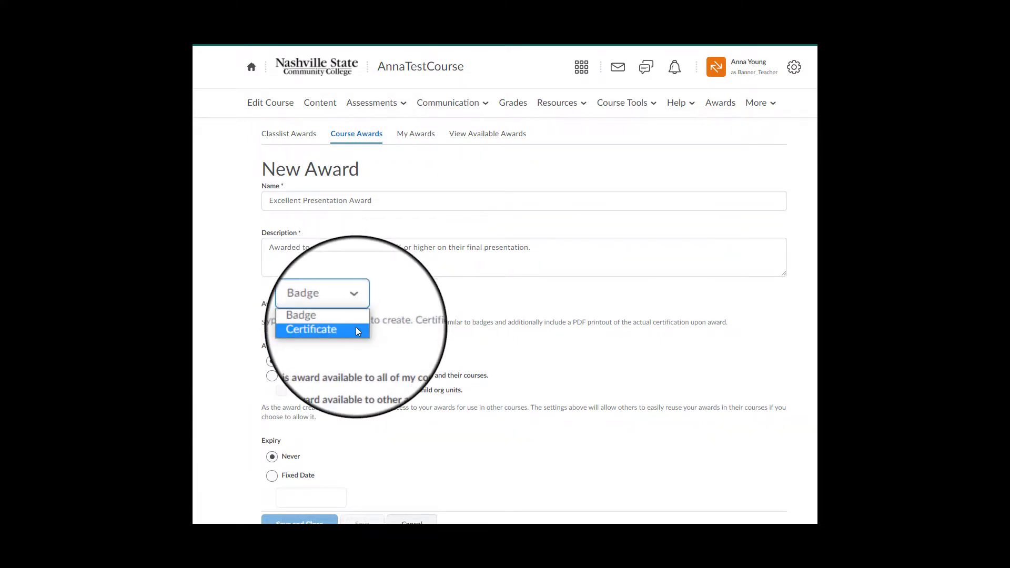
{"action": "left_click", "coordinate": [356, 328]}
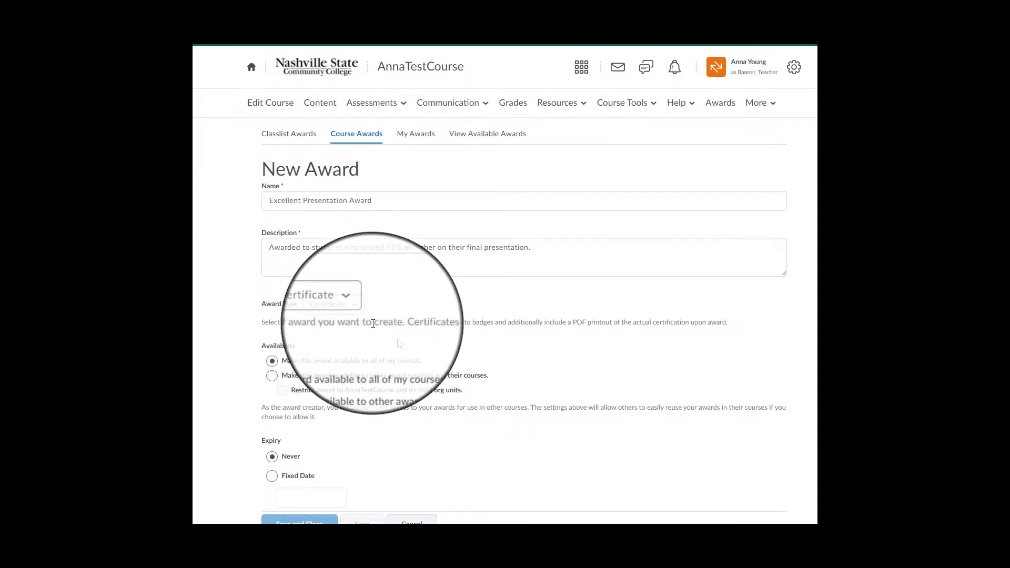
{"action": "scroll", "coordinate": [368, 321], "scroll_direction": "down", "scroll_amount": 1}
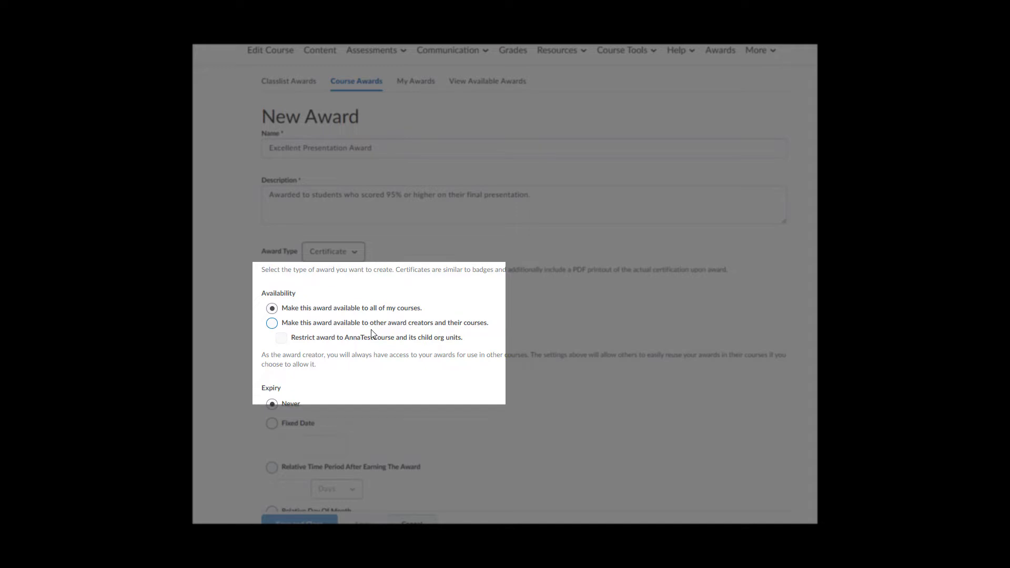
- Share the award with other award creators and restrict it to AnnaTestCourse
{"action": "left_click", "coordinate": [289, 326]}
{"action": "left_click", "coordinate": [284, 340]}
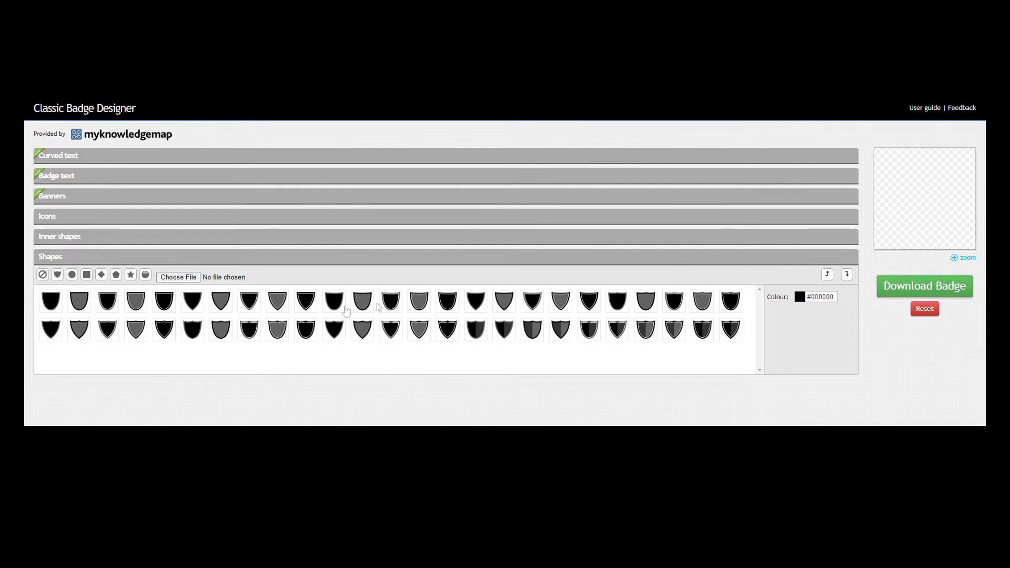
- Give the badge a shield shape coloured blue #0066CC
{"action": "left_click", "coordinate": [306, 330]}
{"action": "left_click", "coordinate": [800, 297]}
{"action": "left_click", "coordinate": [840, 324]}
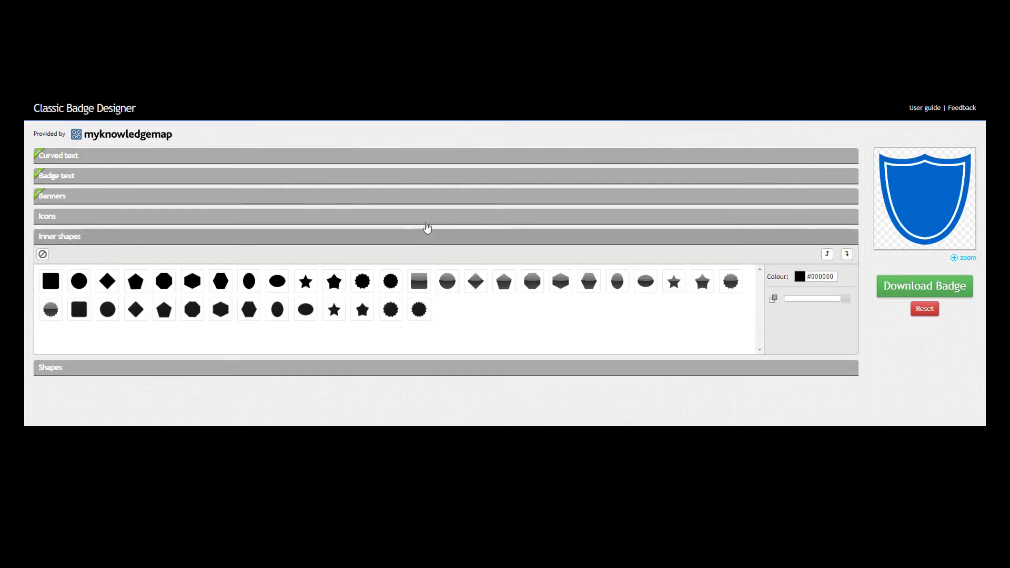
- Add the three-shooting-stars icon to the shield, repositioned and enlarged
{"action": "left_click", "coordinate": [427, 226]}
{"action": "left_click", "coordinate": [674, 290]}
{"action": "left_click_drag", "start_coordinate": [827, 300], "coordinate": [803, 301]}
{"action": "left_click_drag", "start_coordinate": [815, 321], "coordinate": [807, 325]}
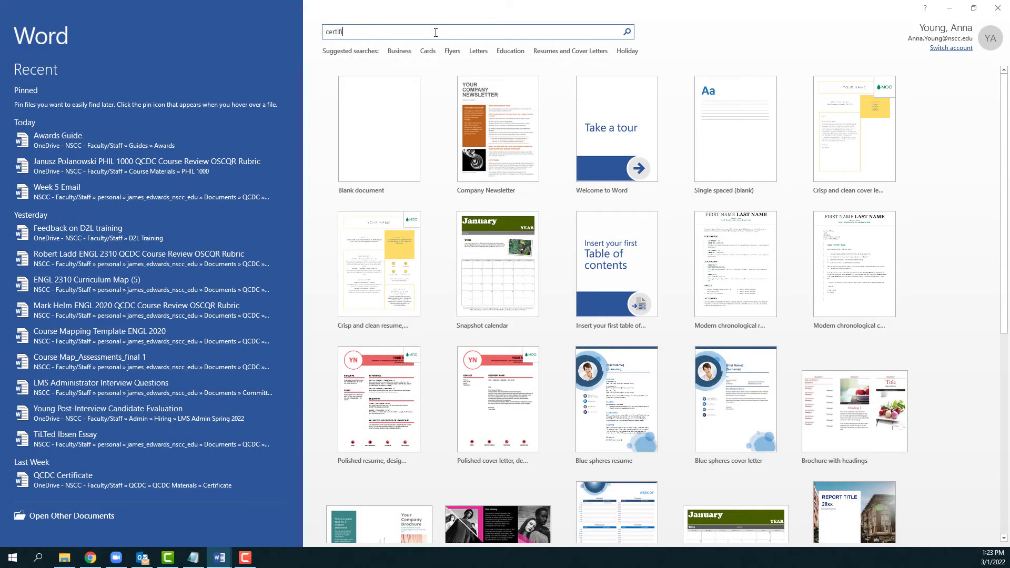
- Create a certificate from Word's certificate template and save it as an Adobe PDF
{"action": "key", "text": "Return"}
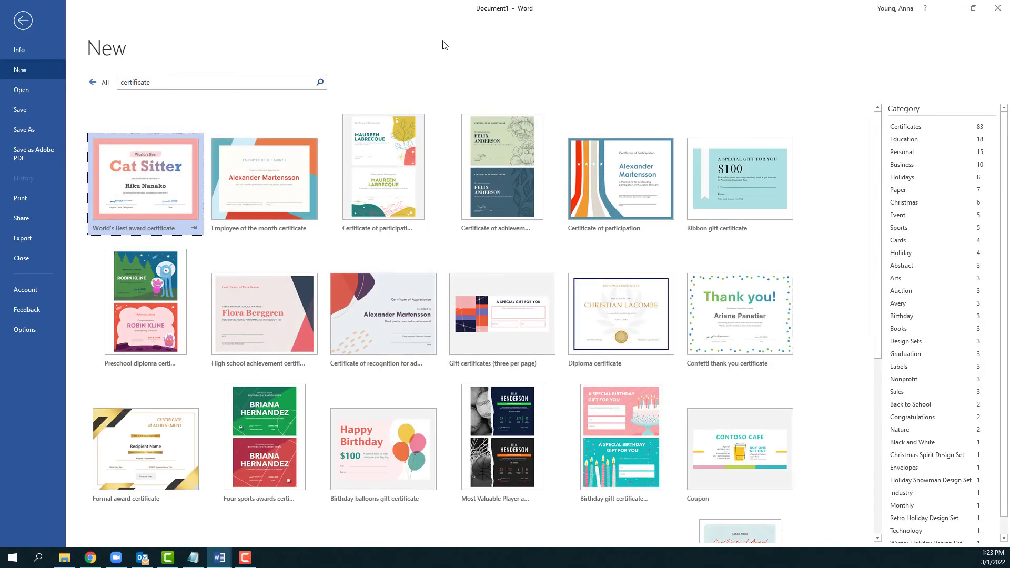
{"action": "left_click", "coordinate": [395, 304]}
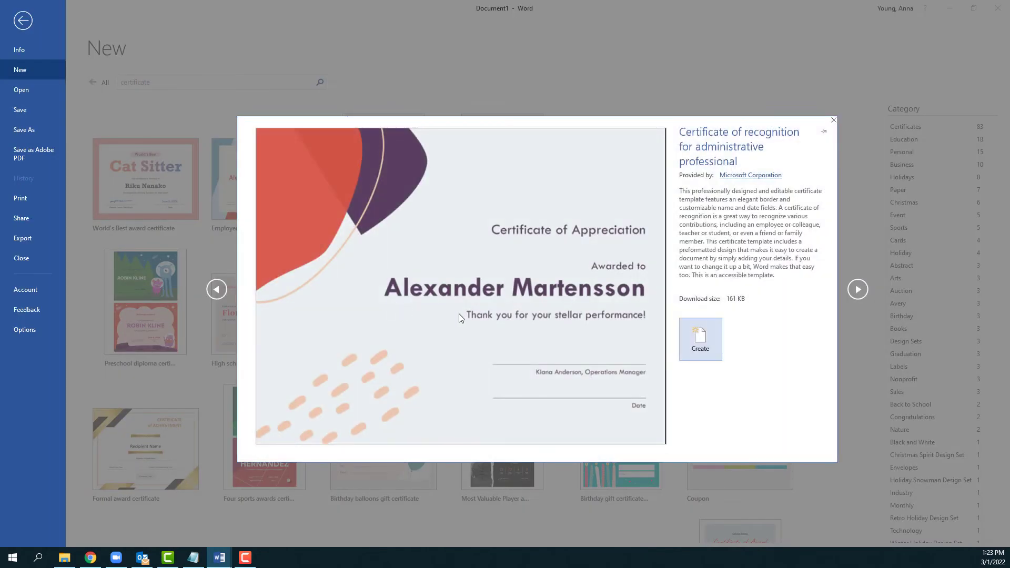
{"action": "left_click", "coordinate": [700, 337]}
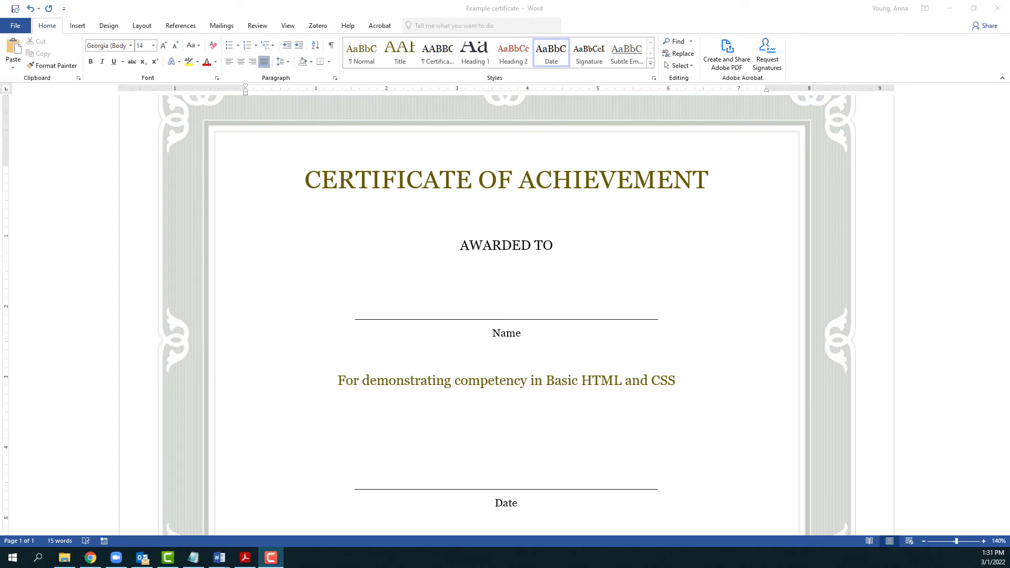
{"action": "left_click", "coordinate": [20, 26]}
{"action": "left_click", "coordinate": [32, 153]}
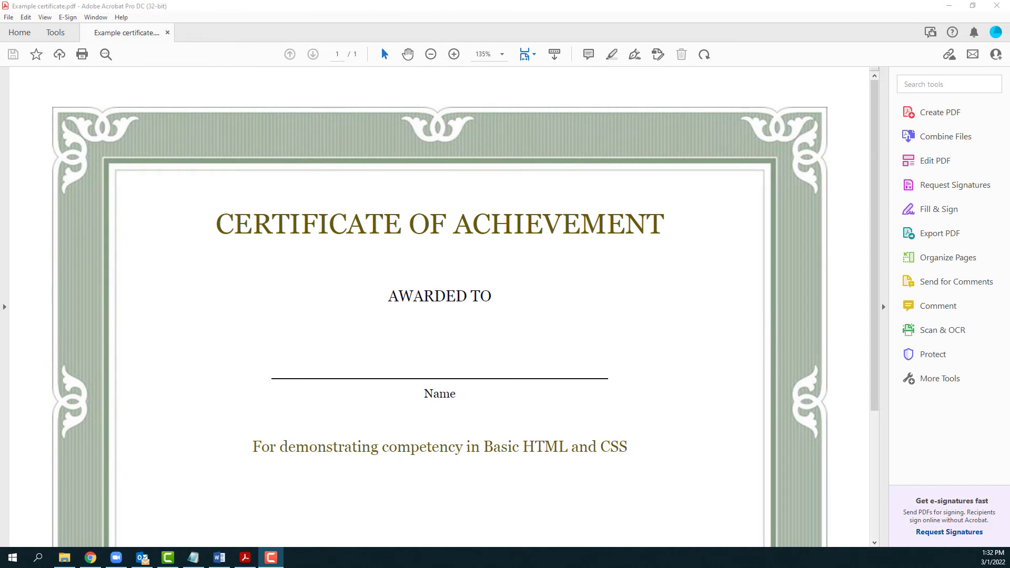
- Open Prepare Form in Acrobat and auto-detect the certificate's form fields
{"action": "left_click", "coordinate": [64, 34]}
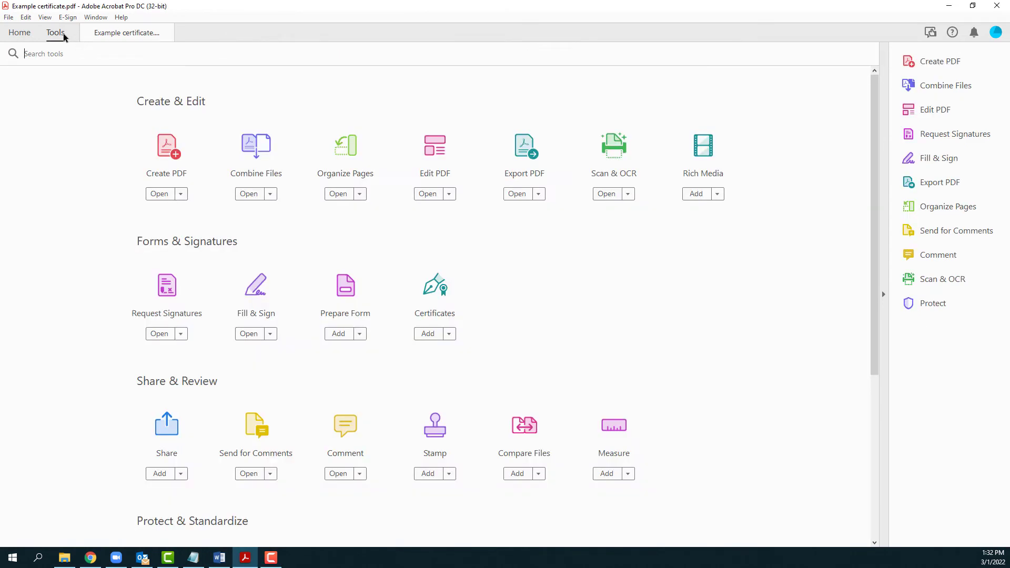
{"action": "left_click", "coordinate": [347, 295]}
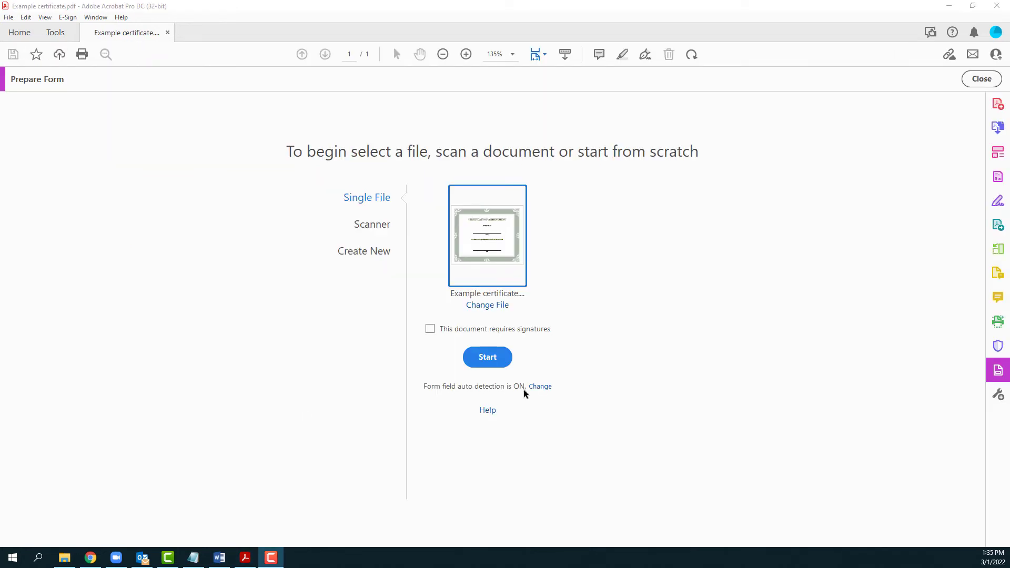
{"action": "left_click", "coordinate": [494, 362]}
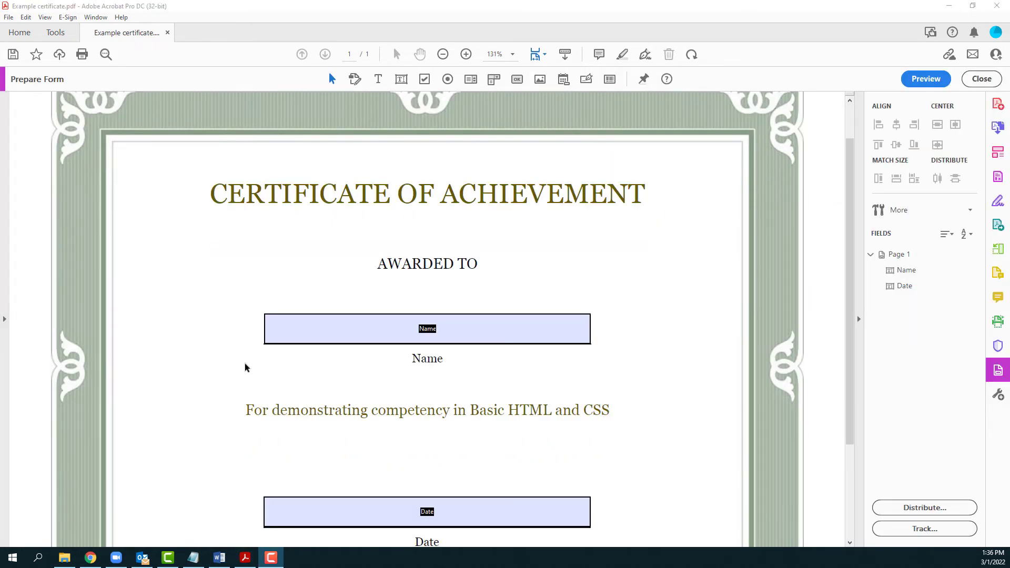
- Rename the Name and Date fields to {FullName} and {AwardDate}
{"action": "left_click", "coordinate": [433, 337]}
{"action": "scroll", "coordinate": [430, 336], "scroll_direction": "down", "scroll_amount": 1}
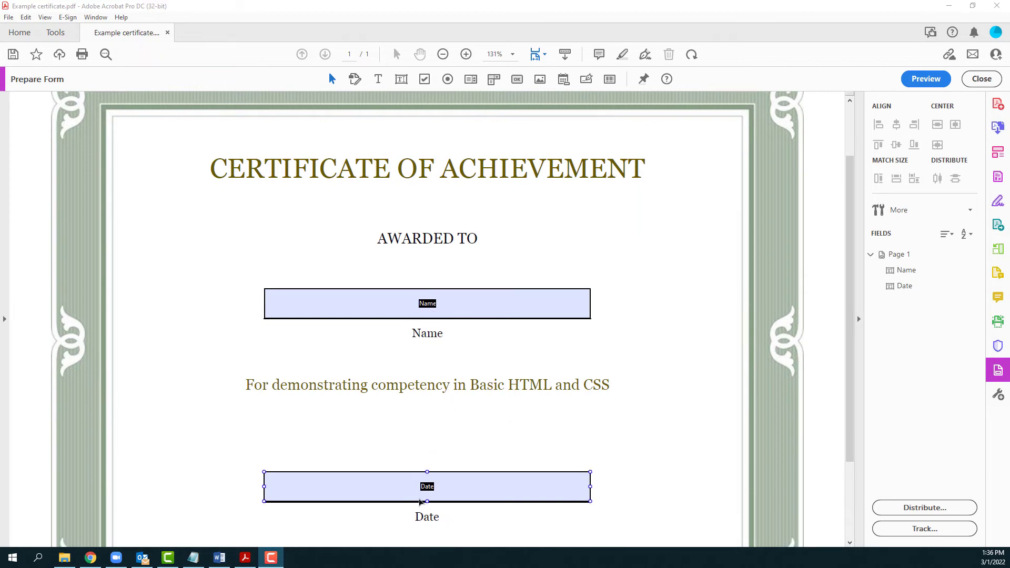
{"action": "left_click", "coordinate": [340, 481]}
{"action": "key", "text": "Escape"}
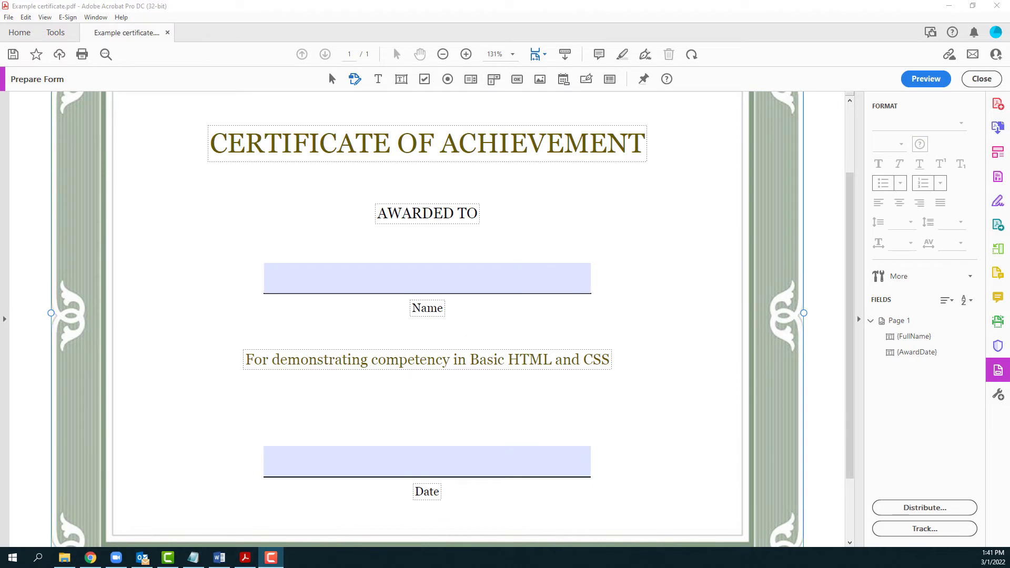
{"action": "left_click", "coordinate": [332, 79]}
{"action": "left_click", "coordinate": [412, 282]}
{"action": "right_click", "coordinate": [412, 282]}
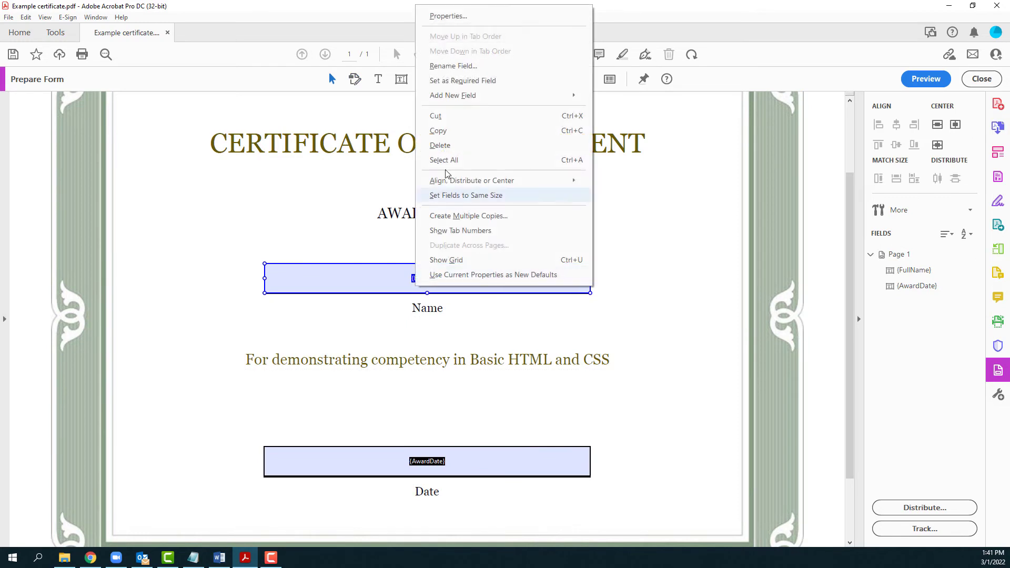
{"action": "left_click", "coordinate": [449, 16]}
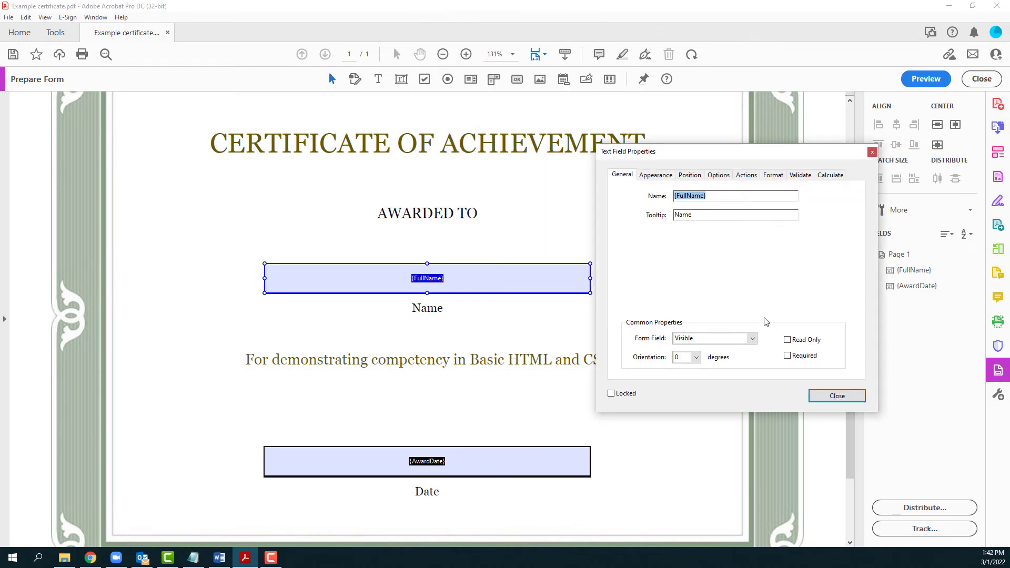
{"action": "left_click_drag", "start_coordinate": [722, 163], "coordinate": [409, 175]}
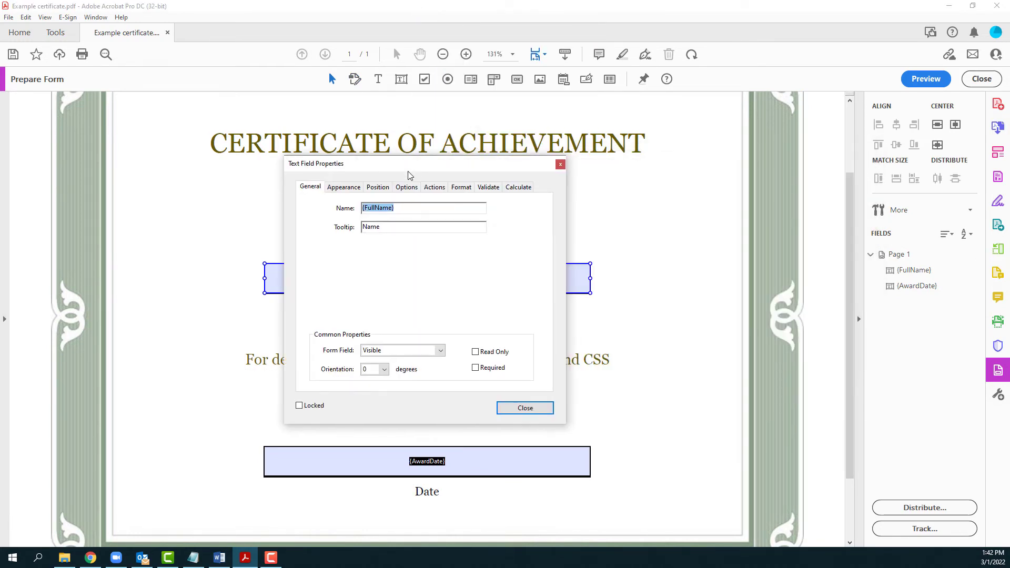
{"action": "left_click", "coordinate": [366, 212]}
{"action": "key", "text": "Right"}
{"action": "key", "text": "Right"}
{"action": "key", "text": "Right"}
{"action": "key", "text": "Right"}
{"action": "left_click", "coordinate": [502, 414]}
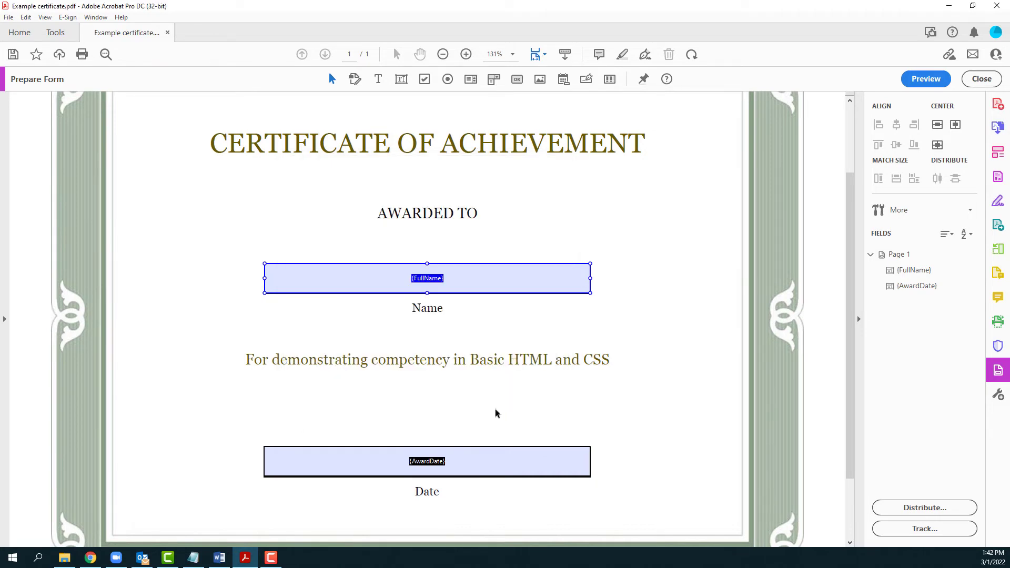
{"action": "left_click", "coordinate": [472, 459]}
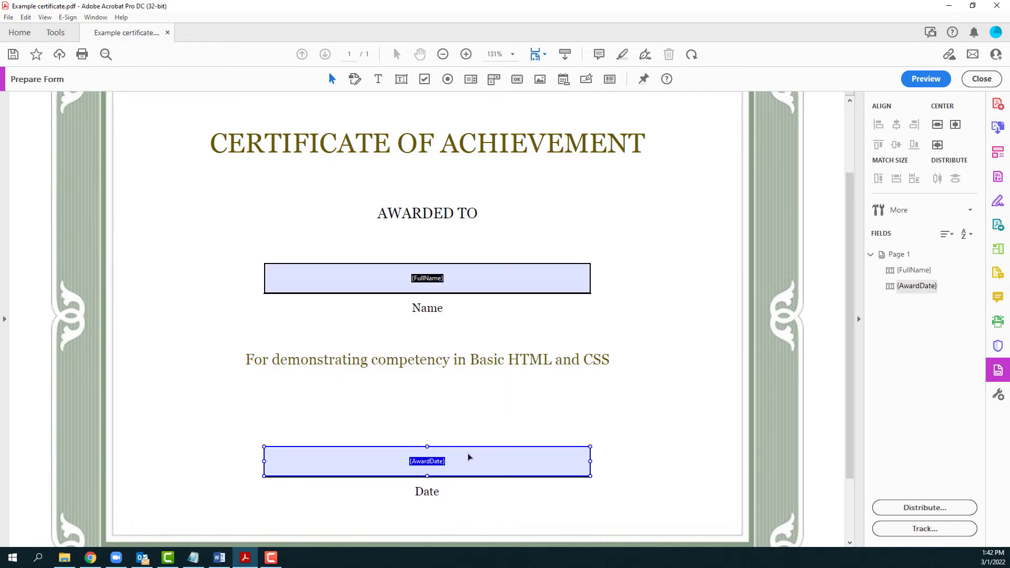
{"action": "right_click", "coordinate": [470, 458]}
{"action": "left_click", "coordinate": [540, 185]}
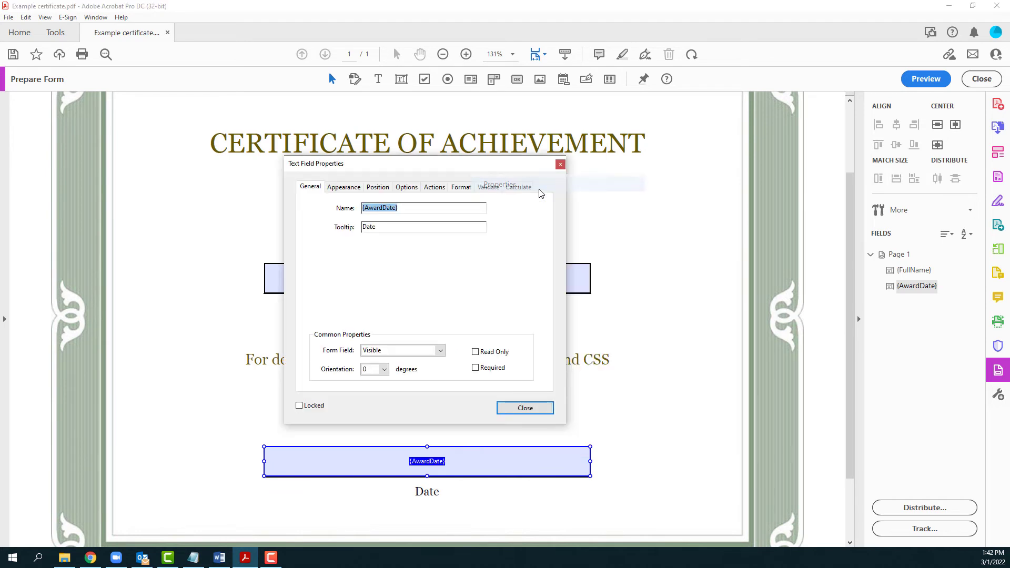
{"action": "left_click", "coordinate": [371, 211]}
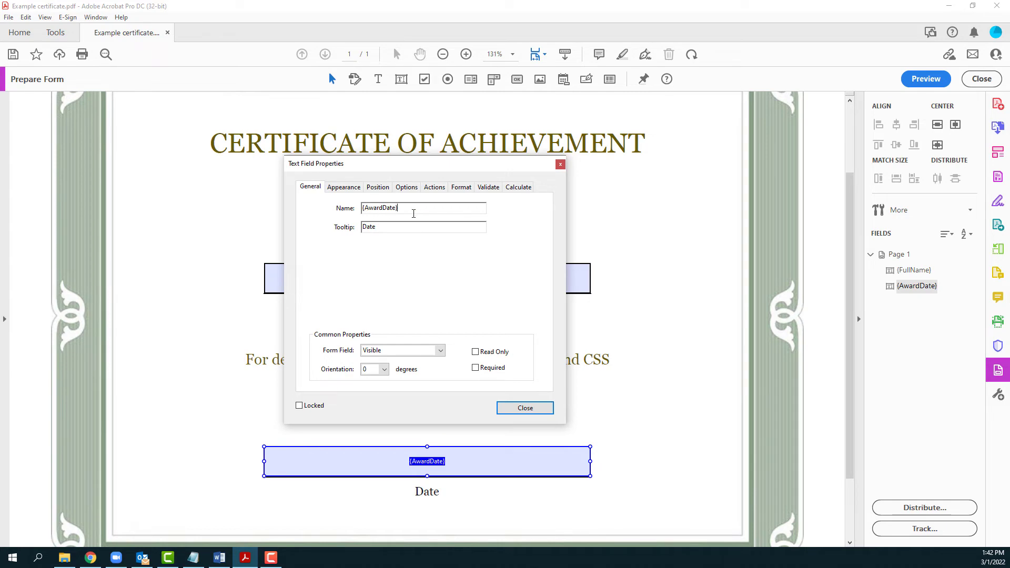
{"action": "left_click", "coordinate": [525, 408]}
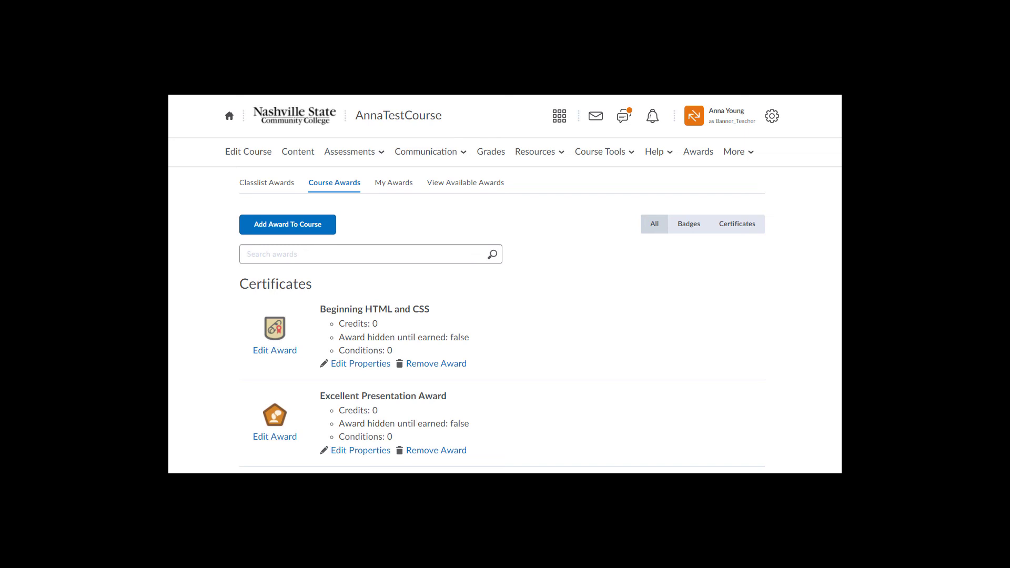
- Edit the Beginning HTML and CSS award's properties and start a new release condition
{"action": "left_click", "coordinate": [351, 365]}
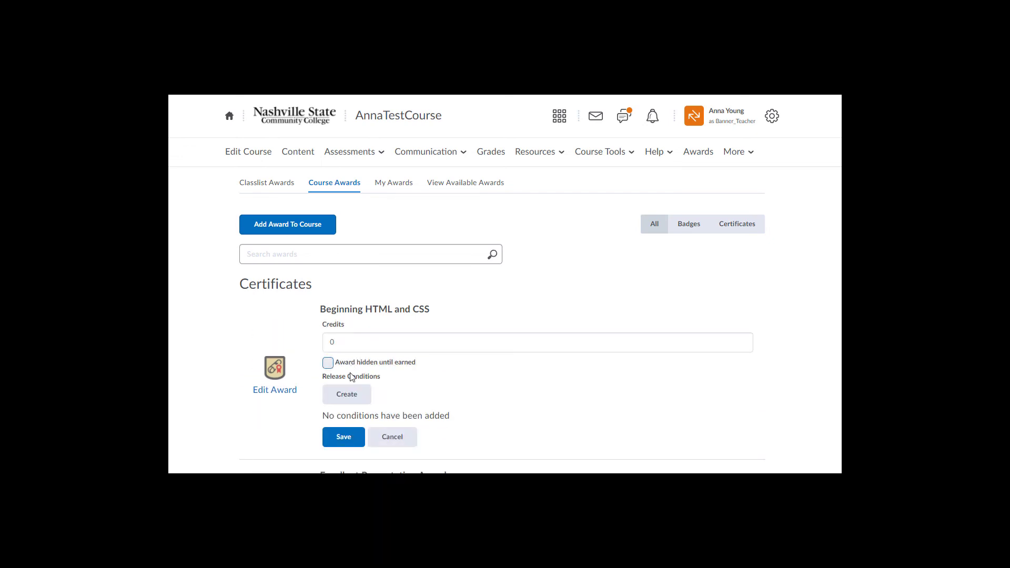
{"action": "left_click", "coordinate": [347, 400]}
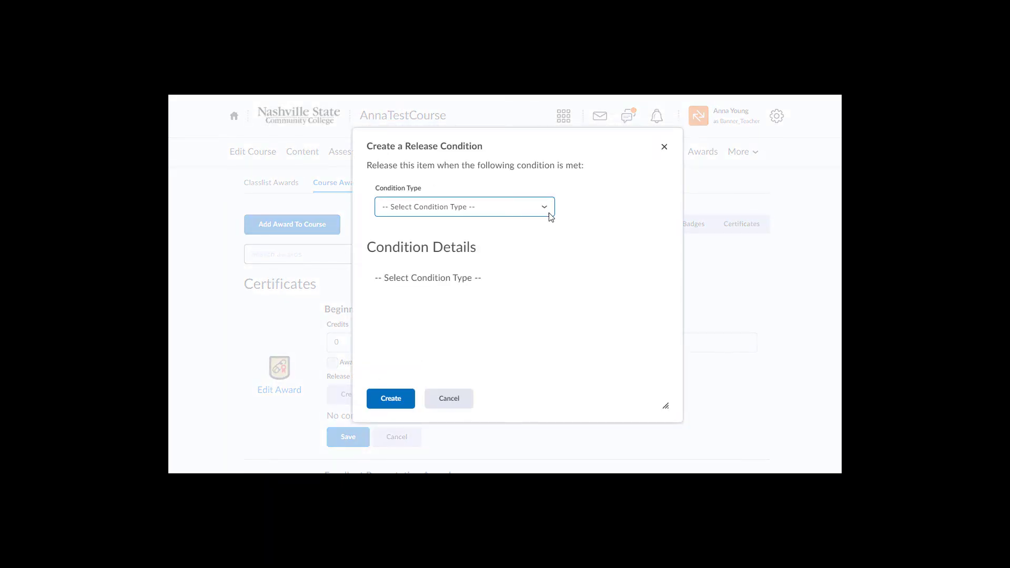
{"action": "left_click", "coordinate": [550, 215]}
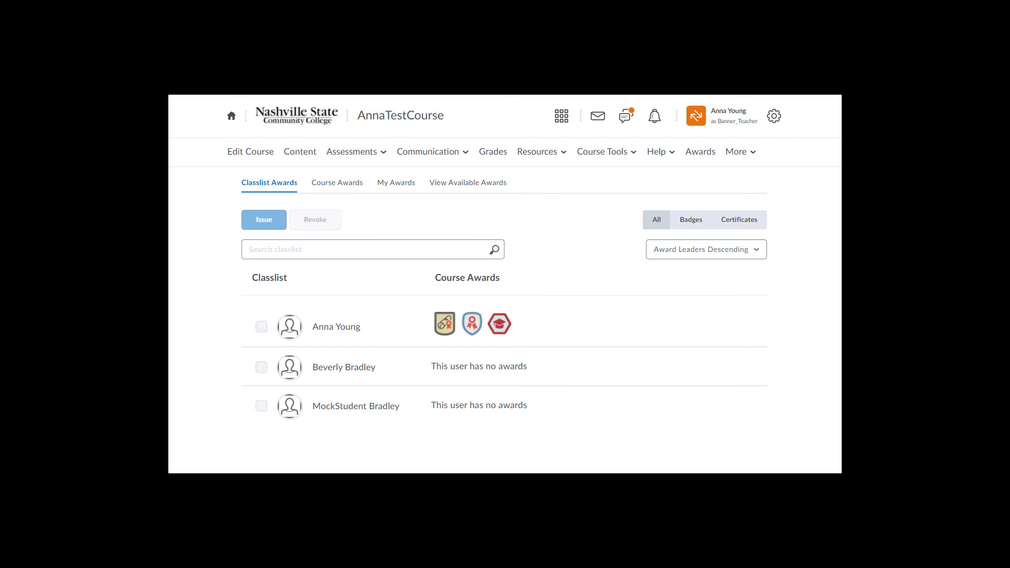
{"action": "left_click", "coordinate": [262, 327]}
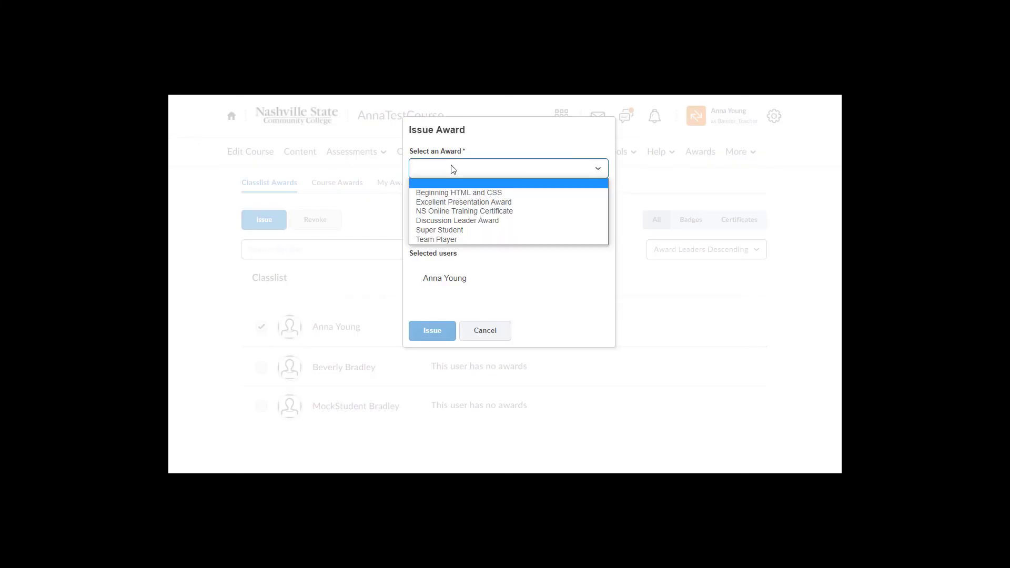
{"action": "left_click", "coordinate": [485, 193]}
{"action": "left_click", "coordinate": [484, 206]}
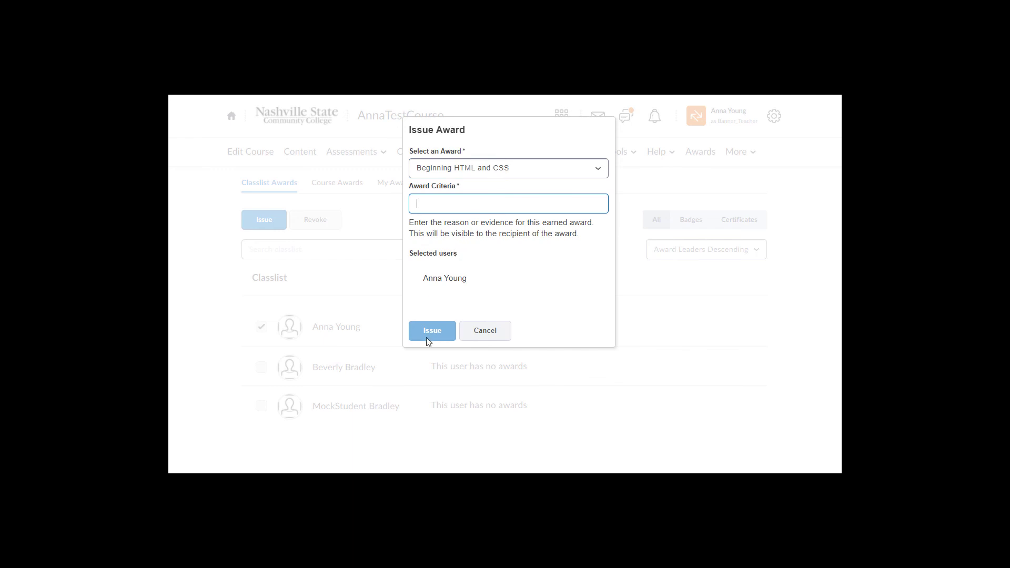
{"action": "left_click", "coordinate": [484, 331]}
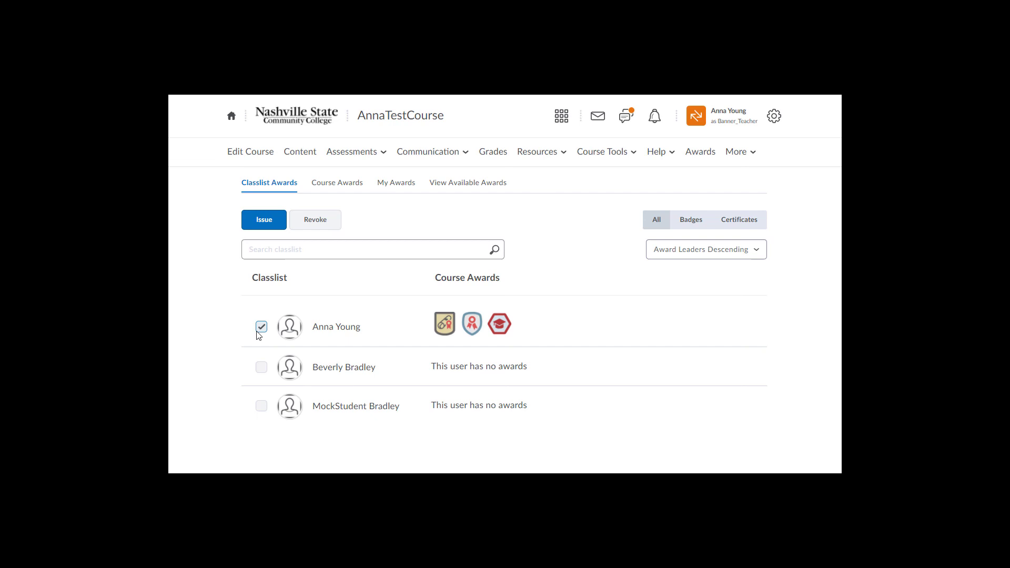
{"action": "left_click", "coordinate": [305, 232]}
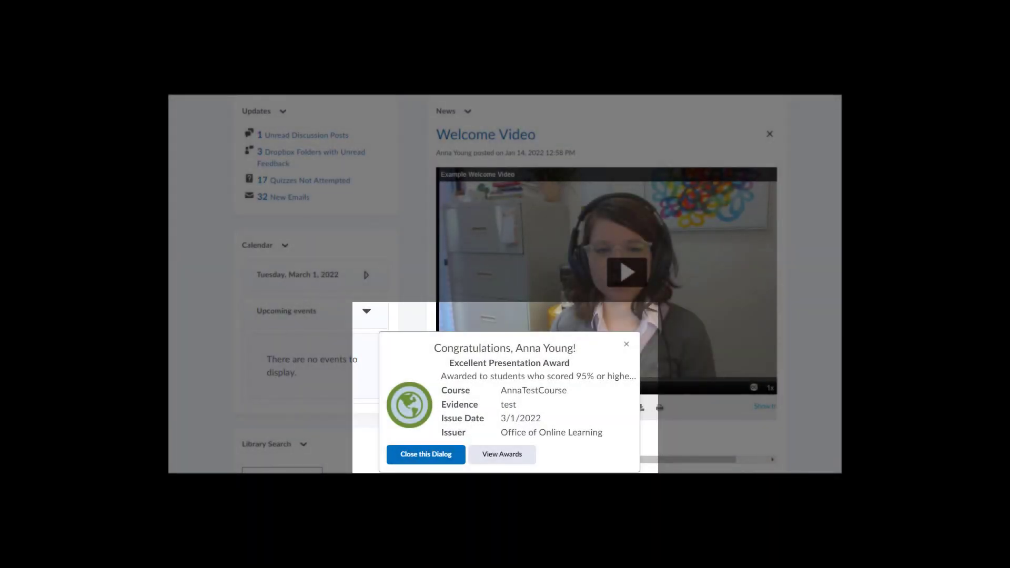